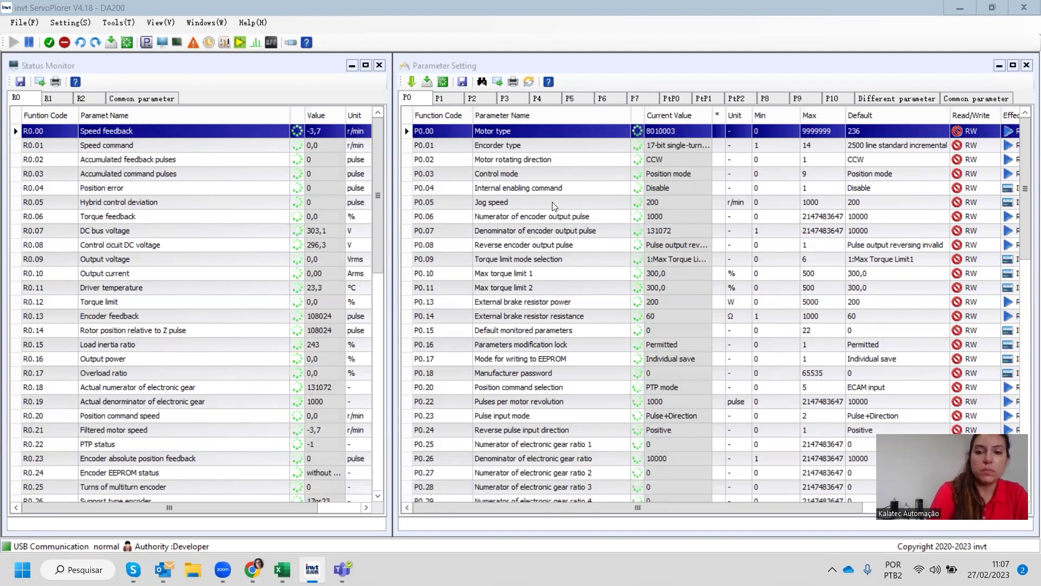
# Review the drive's configured values in parameter groups PtP0, P5 and P0.
pyautogui.click(671, 99)
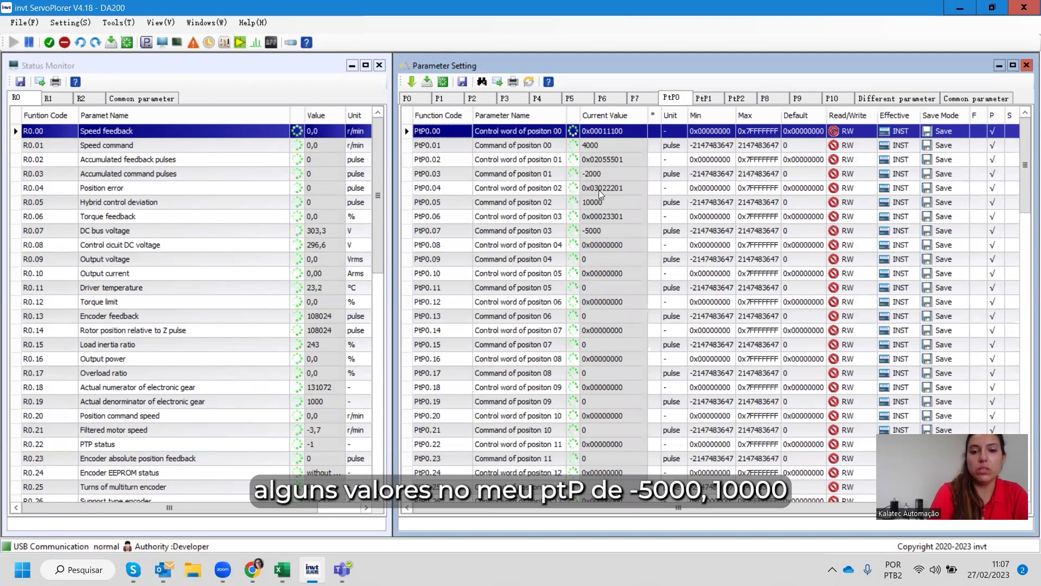
pyautogui.click(575, 97)
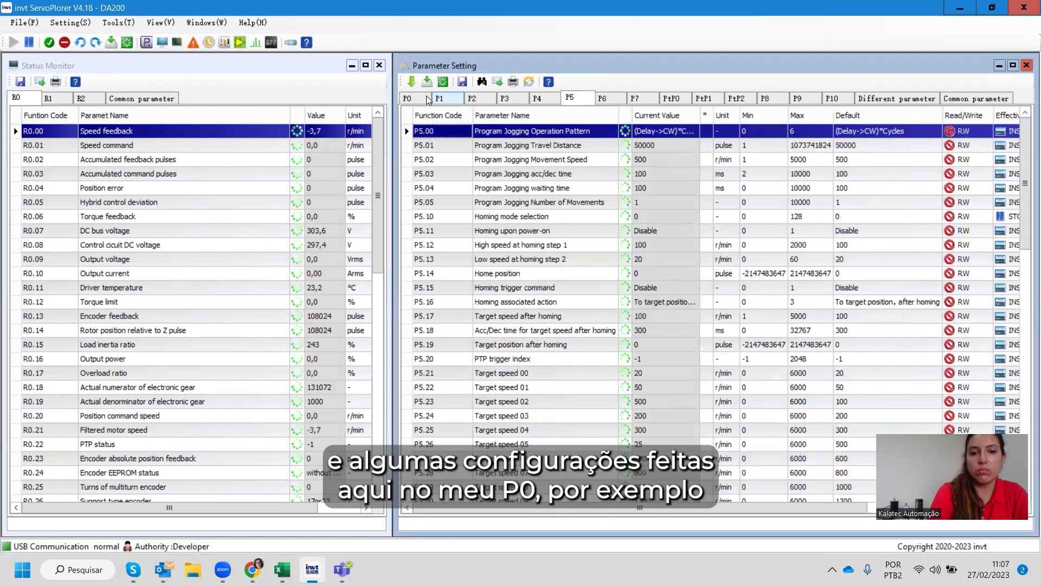
pyautogui.click(407, 98)
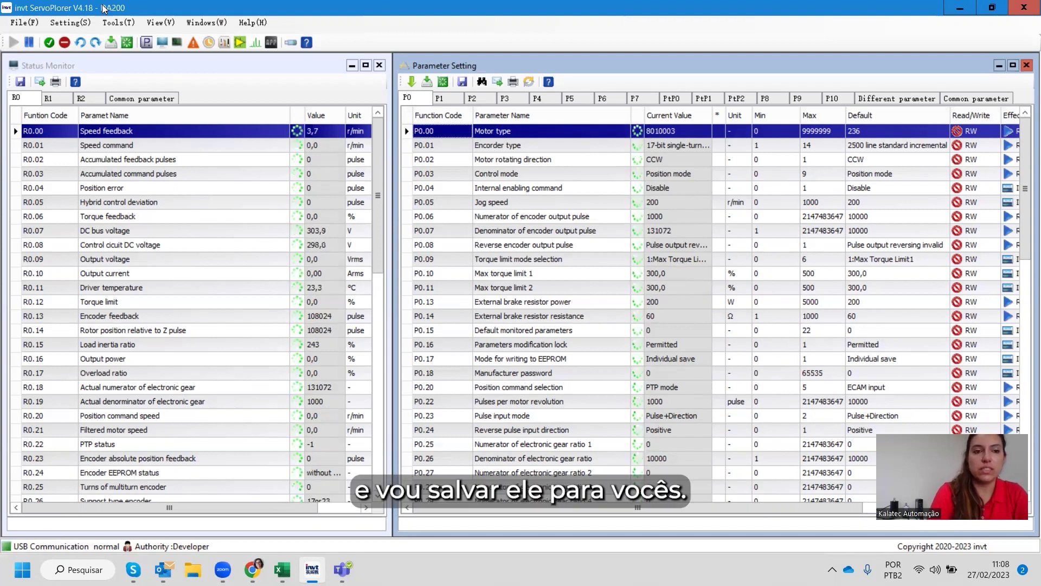
# Open the Batch Operation tool and start an upload of the drive's parameters.
pyautogui.click(111, 22)
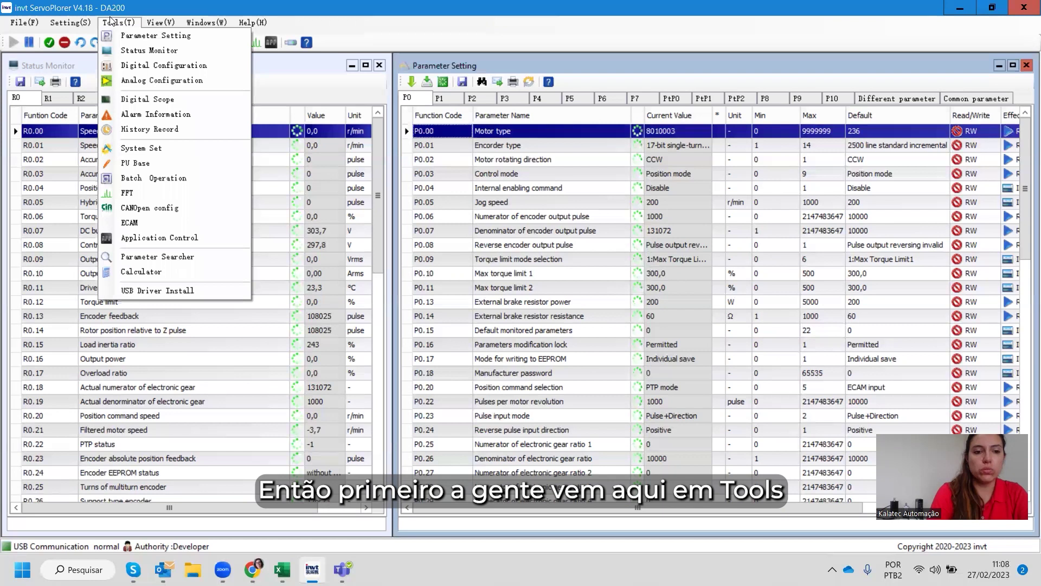
pyautogui.click(161, 179)
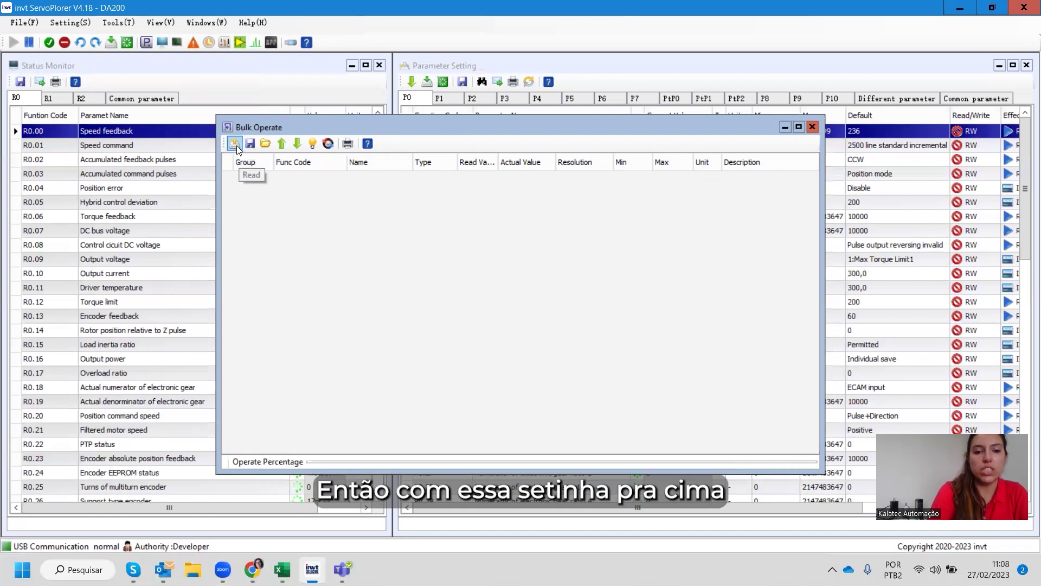
pyautogui.click(281, 144)
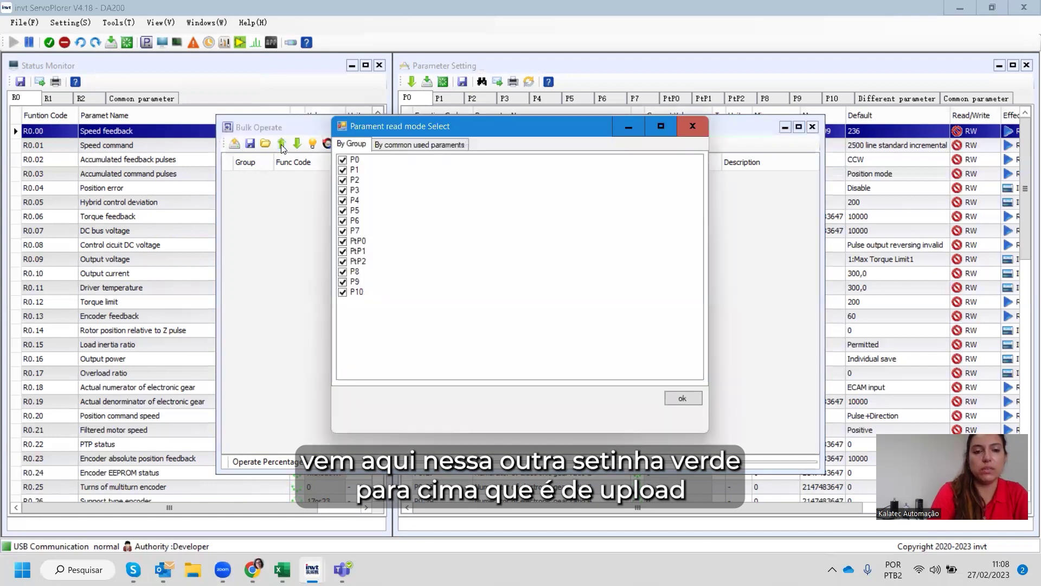
# Exclude groups P4, PtP1, PtP2, P8, P9 and P10, and read the remaining parameter groups from the drive.
pyautogui.click(343, 293)
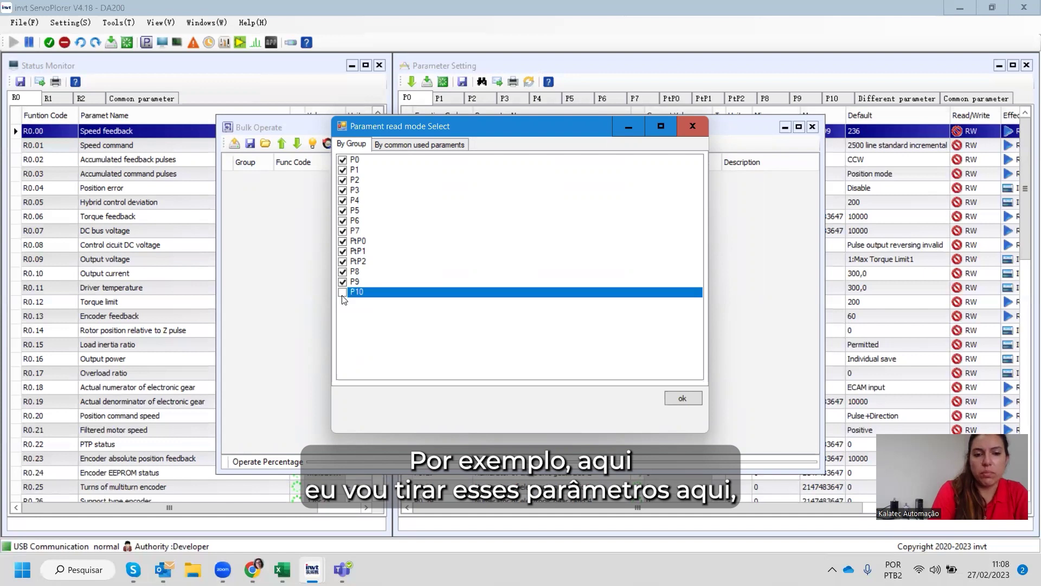
pyautogui.click(342, 282)
pyautogui.click(343, 272)
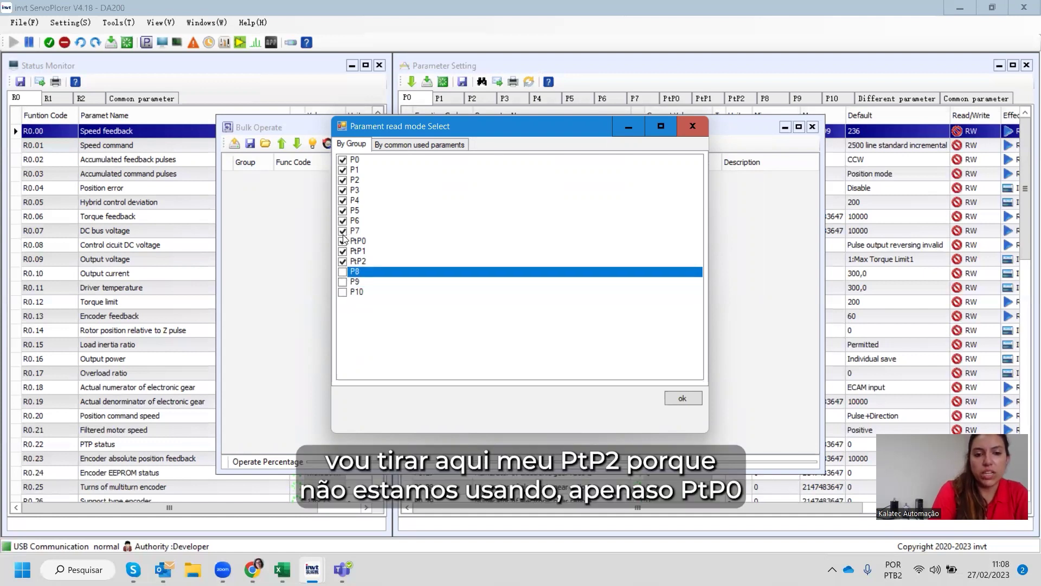
pyautogui.click(344, 263)
pyautogui.click(342, 262)
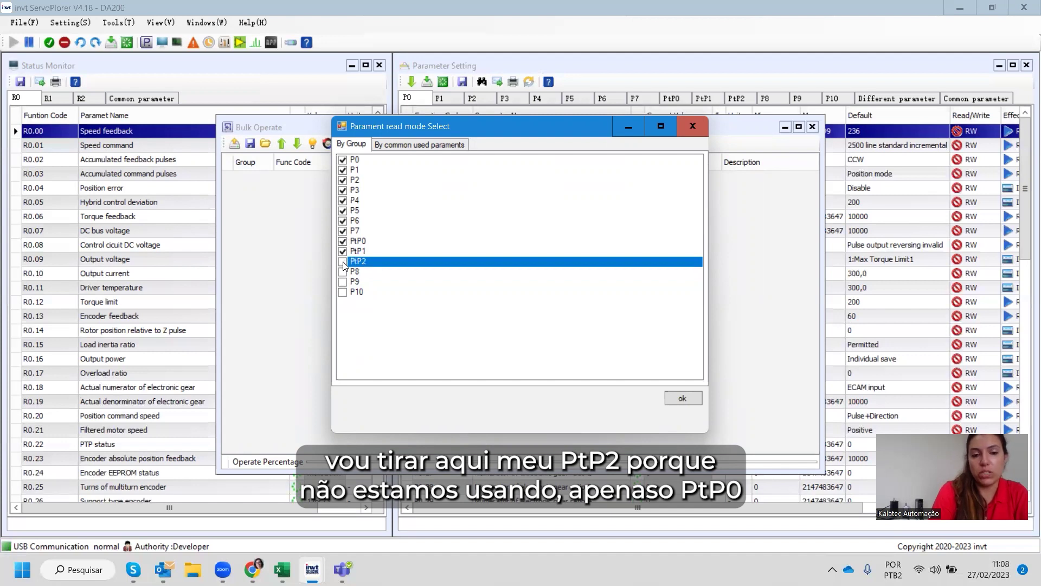
pyautogui.click(344, 253)
pyautogui.click(343, 252)
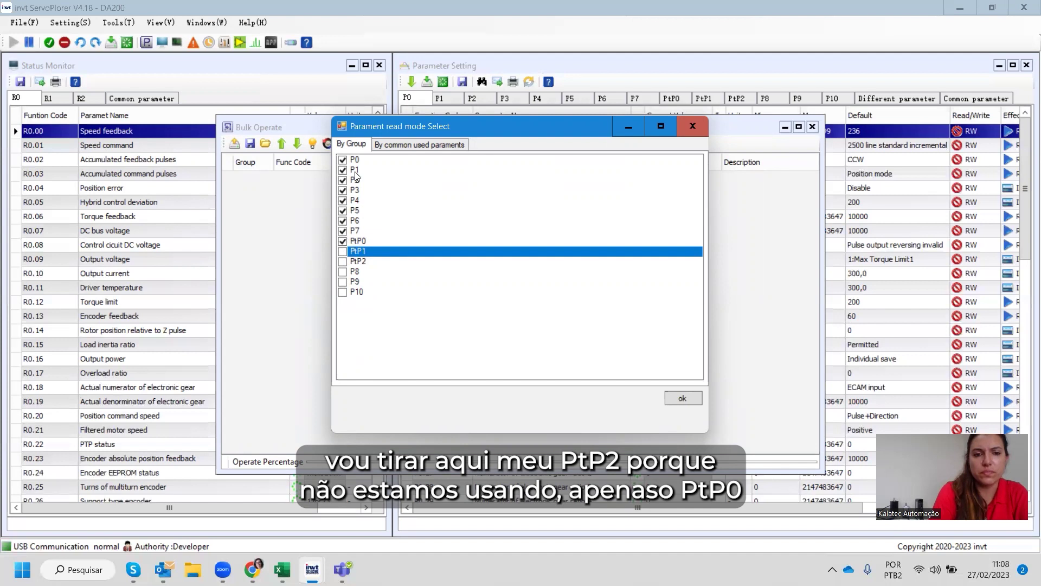
pyautogui.click(342, 201)
pyautogui.click(342, 201)
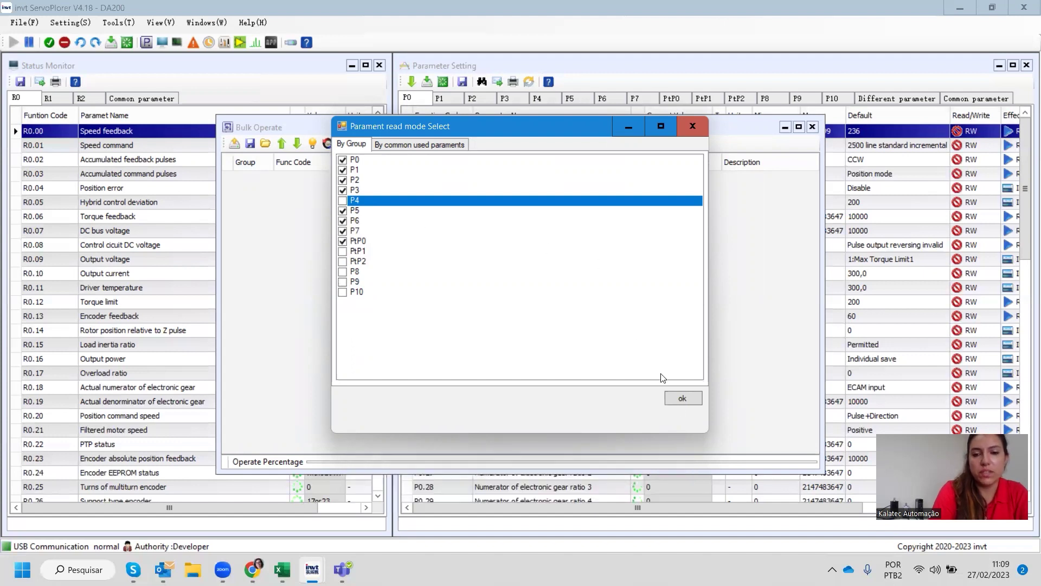
pyautogui.click(683, 398)
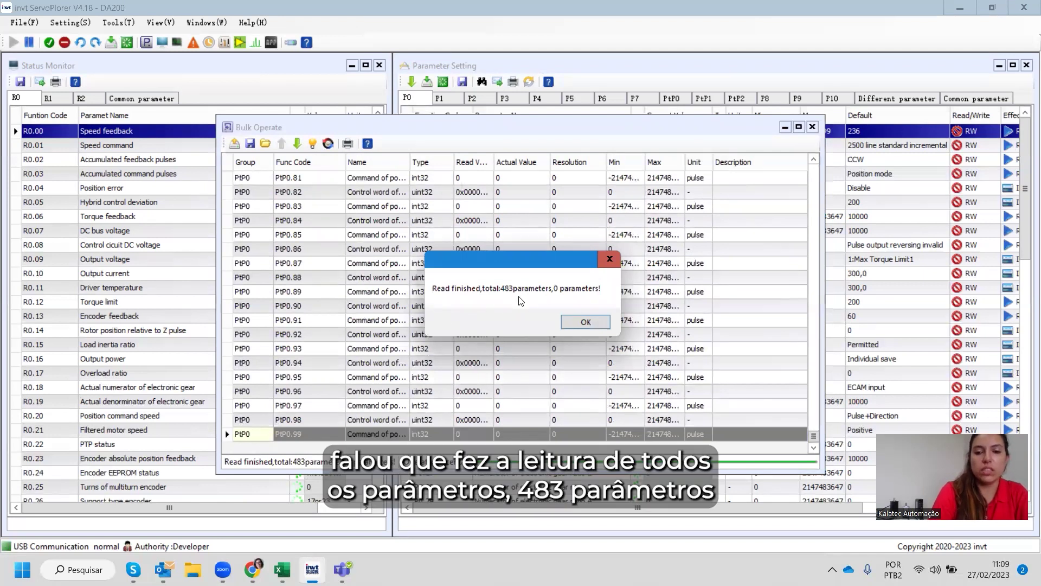
pyautogui.click(584, 321)
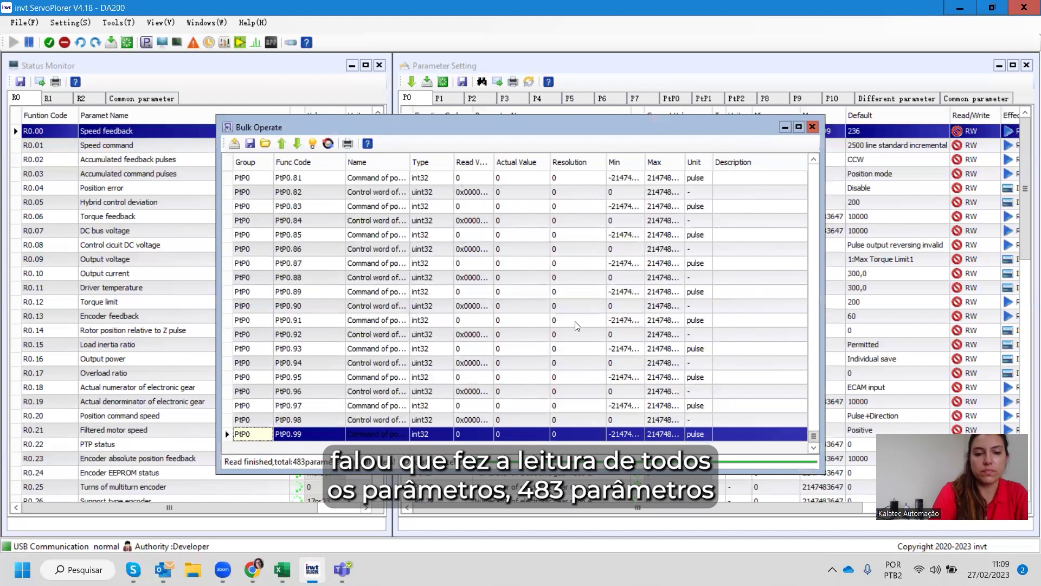
# Save the read parameters to the desktop as an .xls file named "video aula backup".
pyautogui.click(251, 143)
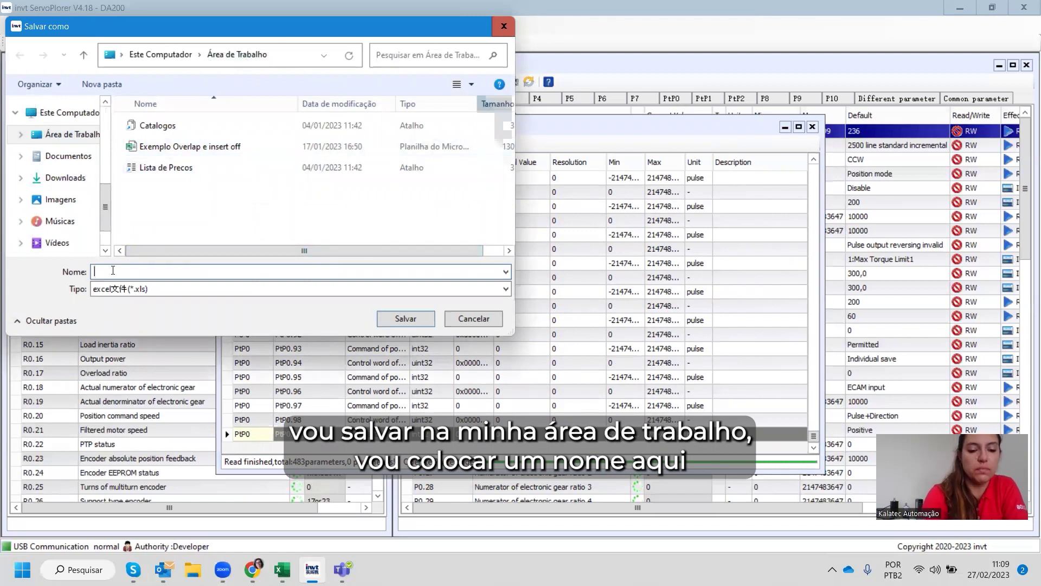
pyautogui.write('video aul')
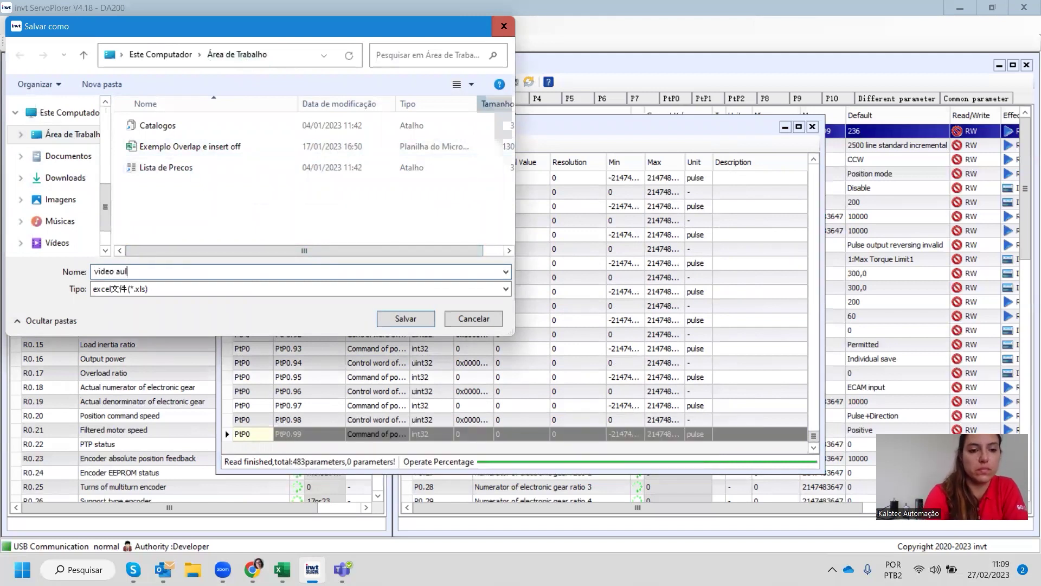
pyautogui.write('a backup')
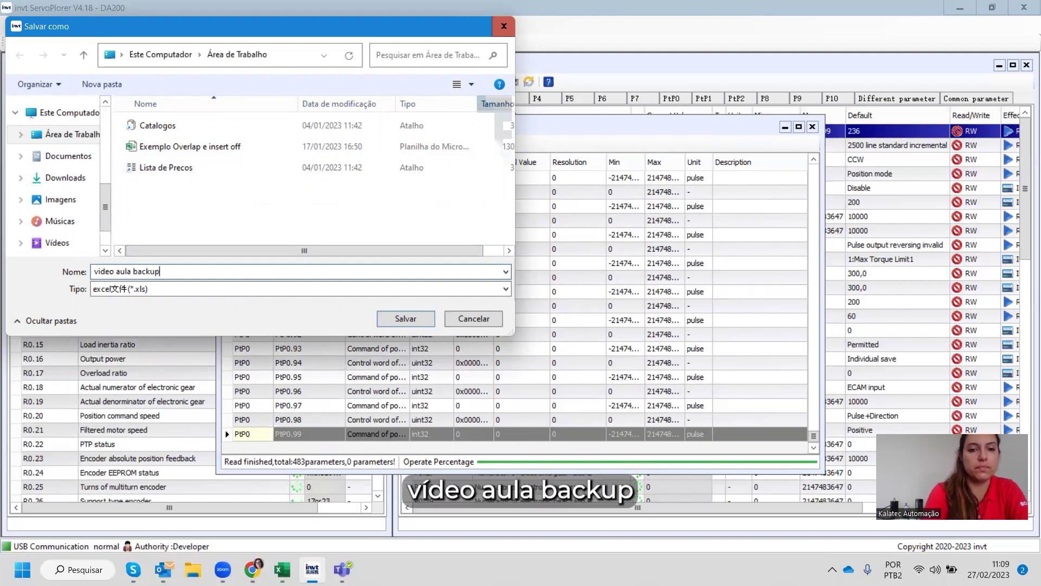
pyautogui.click(404, 319)
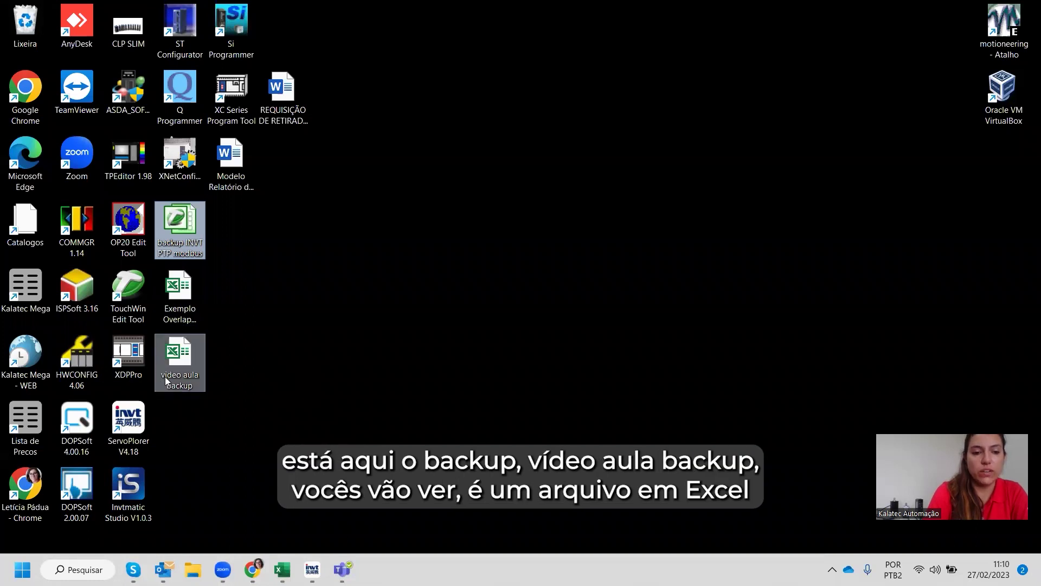
# Open the "video aula backup" spreadsheet from the desktop in Excel and maximize its window.
pyautogui.click(186, 349)
pyautogui.doubleClick(186, 349)
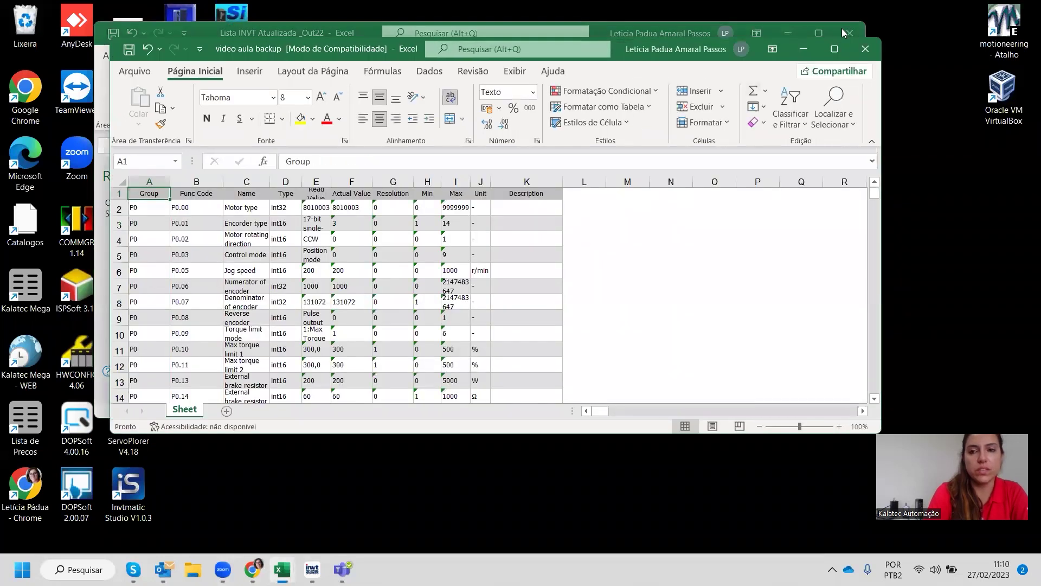
pyautogui.click(835, 49)
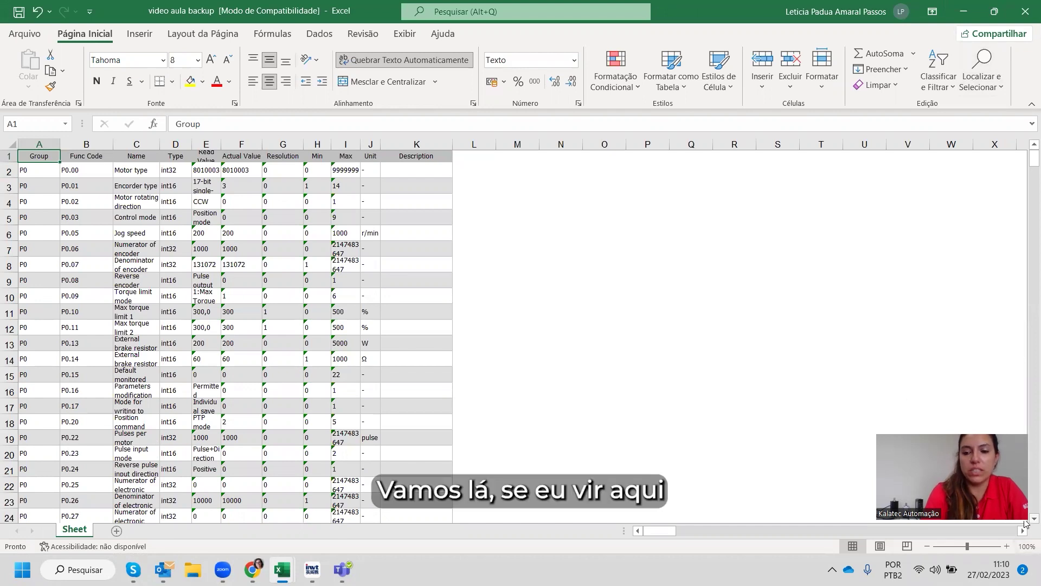
# Examine which parameter groups the backup sheet contains, down to its last row, and close the workbook.
pyautogui.scroll(-6, 1025, 523)
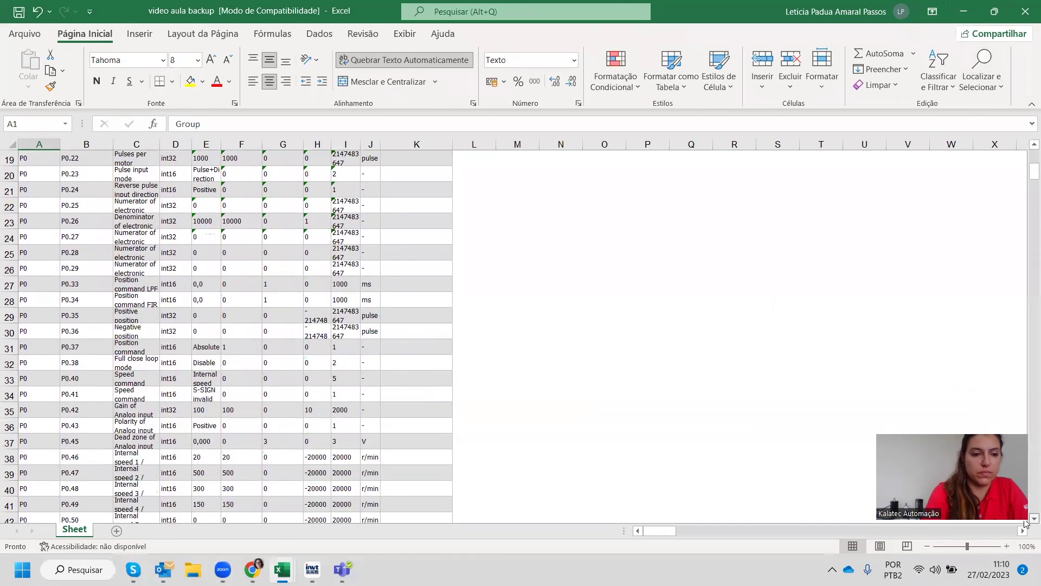
pyautogui.scroll(-12, 1024, 520)
pyautogui.scroll(-10, 1026, 523)
pyautogui.scroll(-11, 1026, 523)
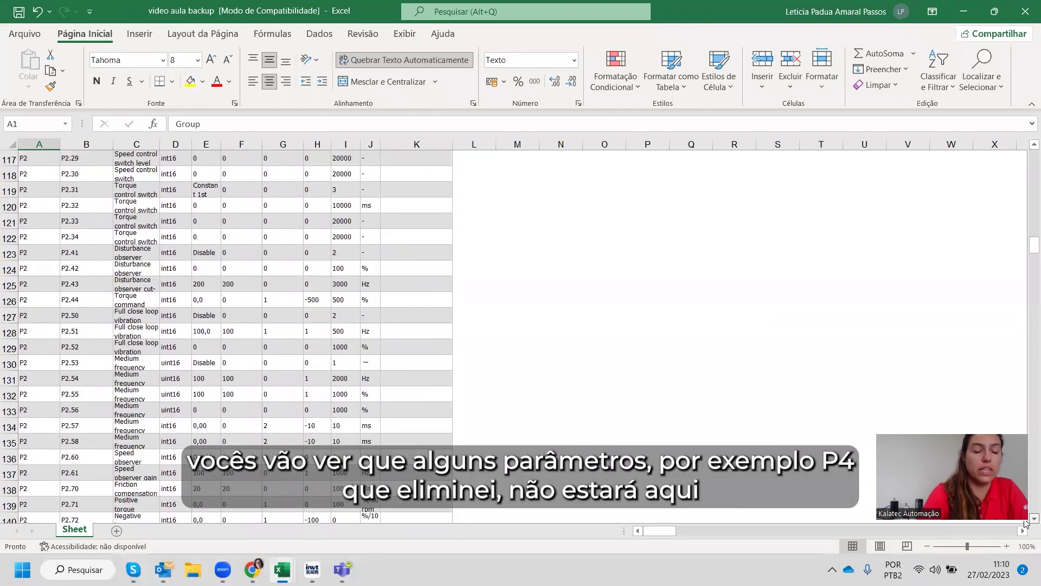
pyautogui.scroll(-11, 1026, 523)
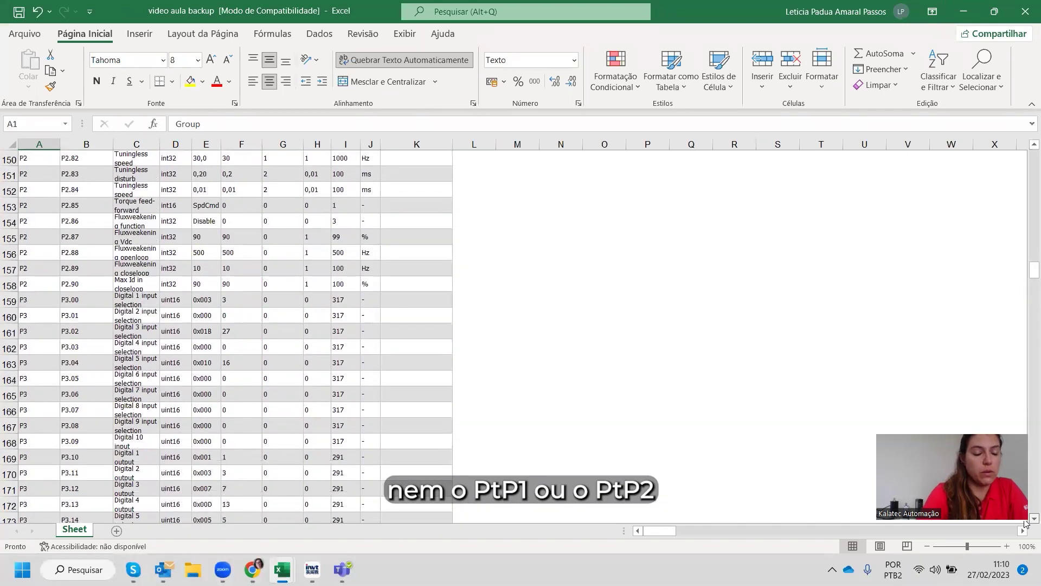
pyautogui.scroll(-11, 1026, 523)
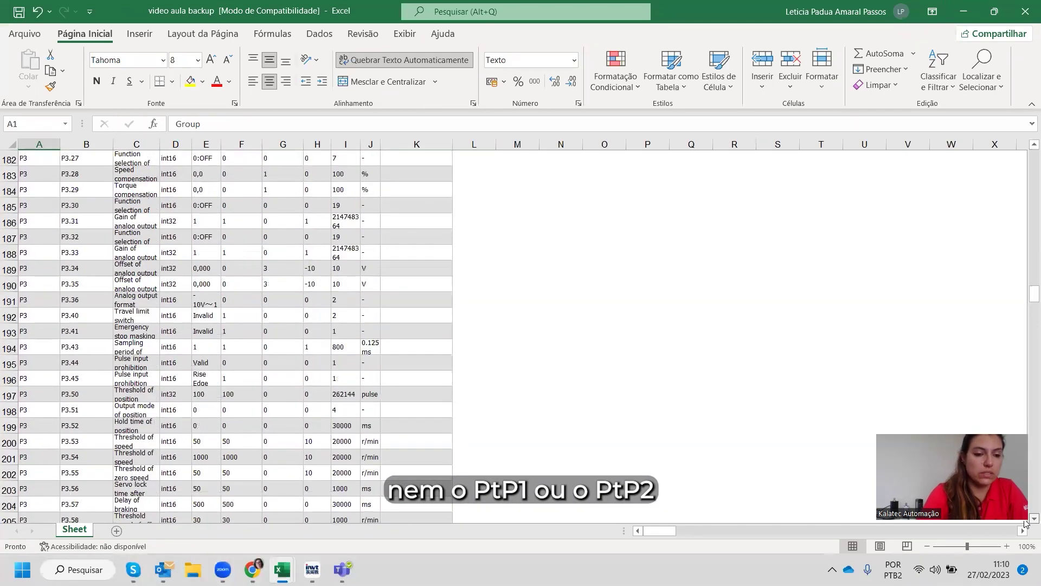
pyautogui.scroll(-4, 1025, 522)
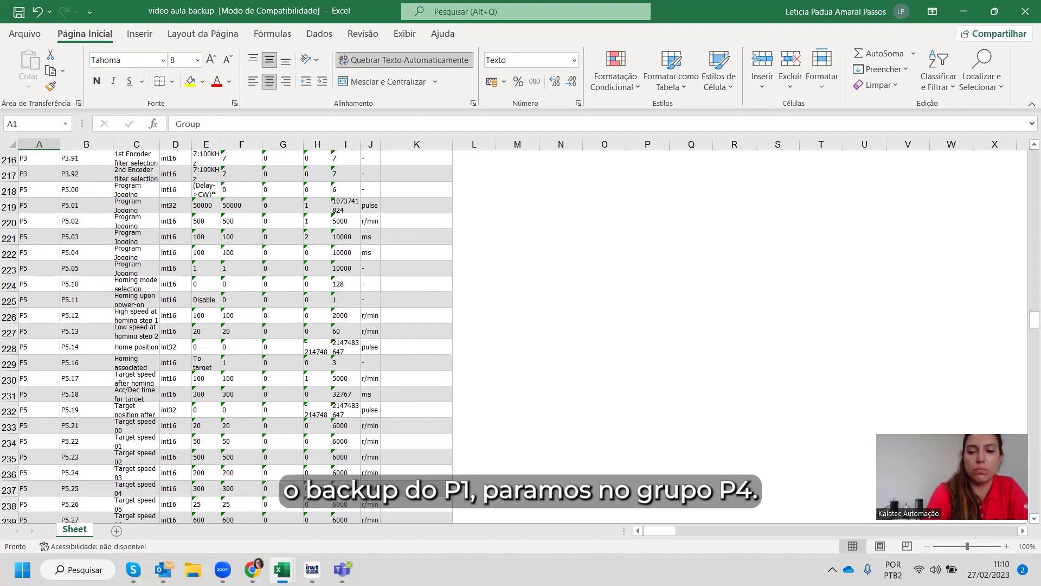
pyautogui.scroll(-7, 1026, 521)
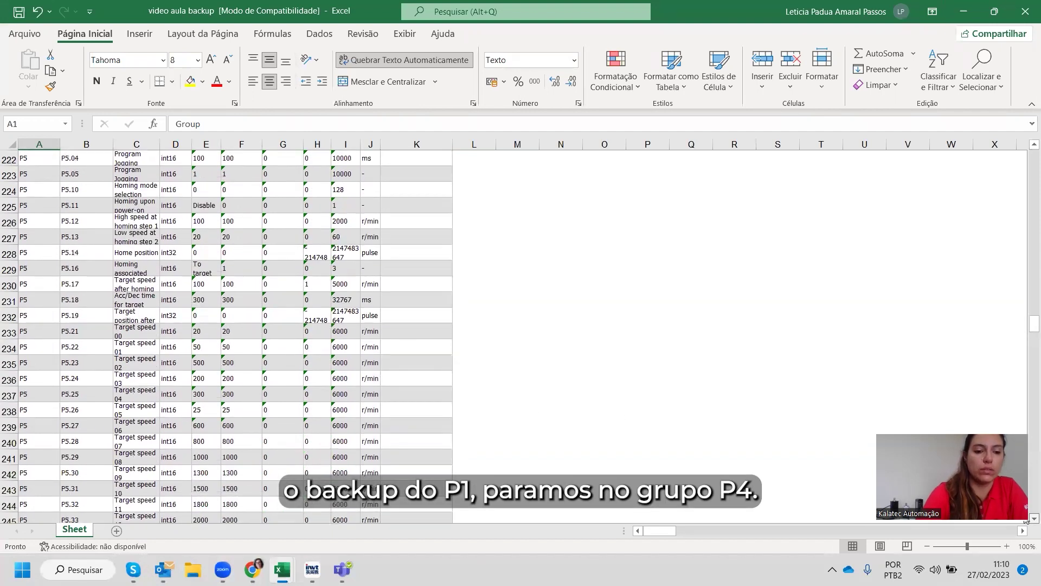
pyautogui.scroll(-10, 1026, 520)
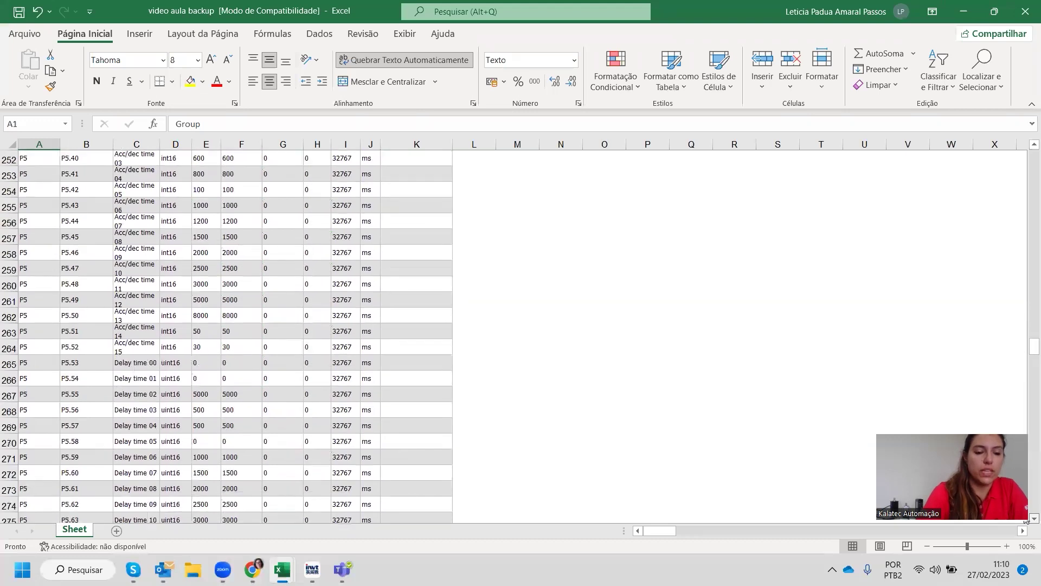
pyautogui.scroll(-10, 1026, 520)
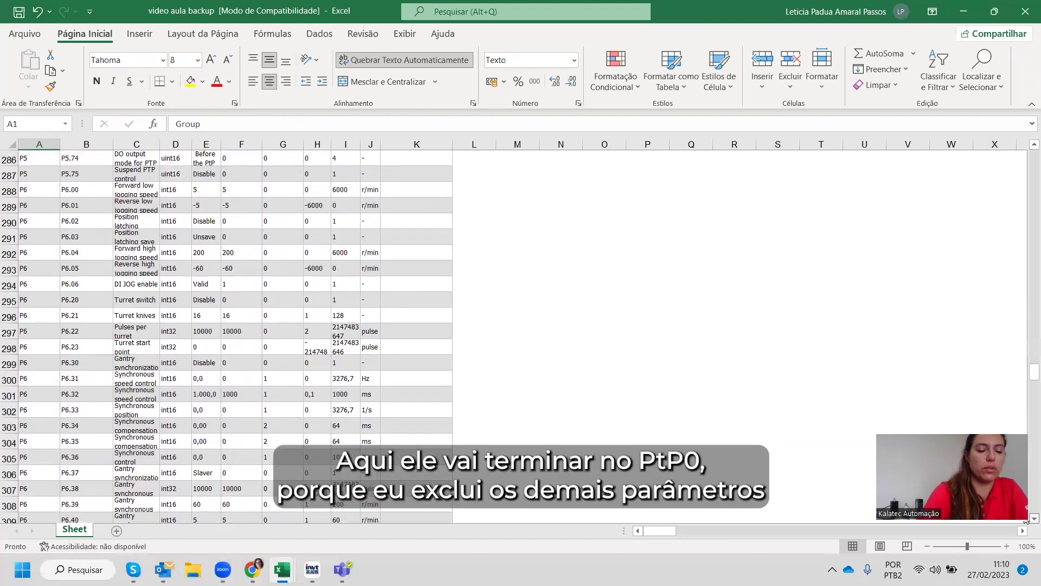
pyautogui.scroll(-20, 1026, 520)
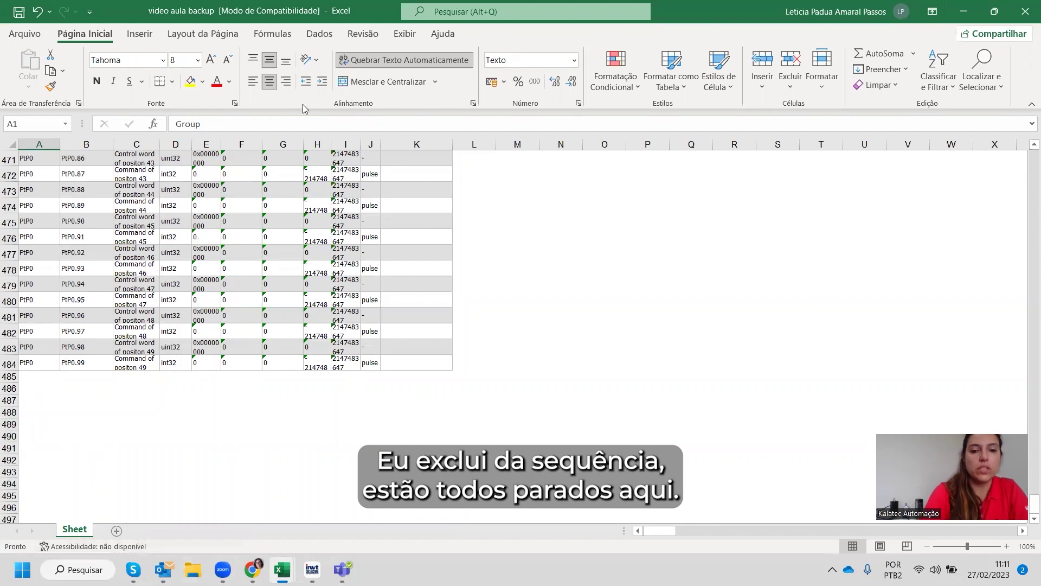
pyautogui.click(1025, 6)
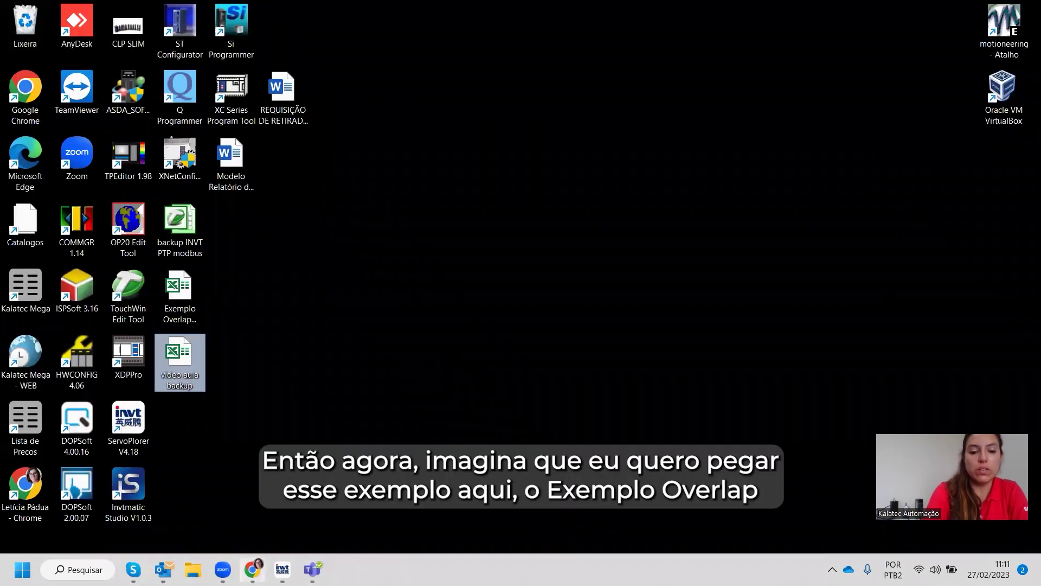
# Switch back to the Bulk Operate window in ServoPlorer.
pyautogui.click(282, 570)
pyautogui.press('super+d')
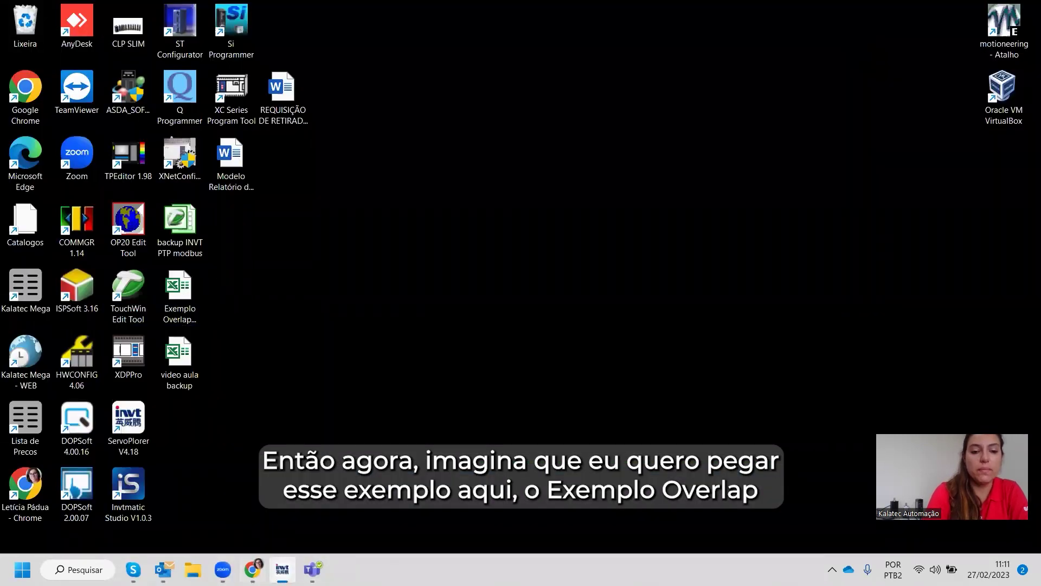
pyautogui.click(282, 569)
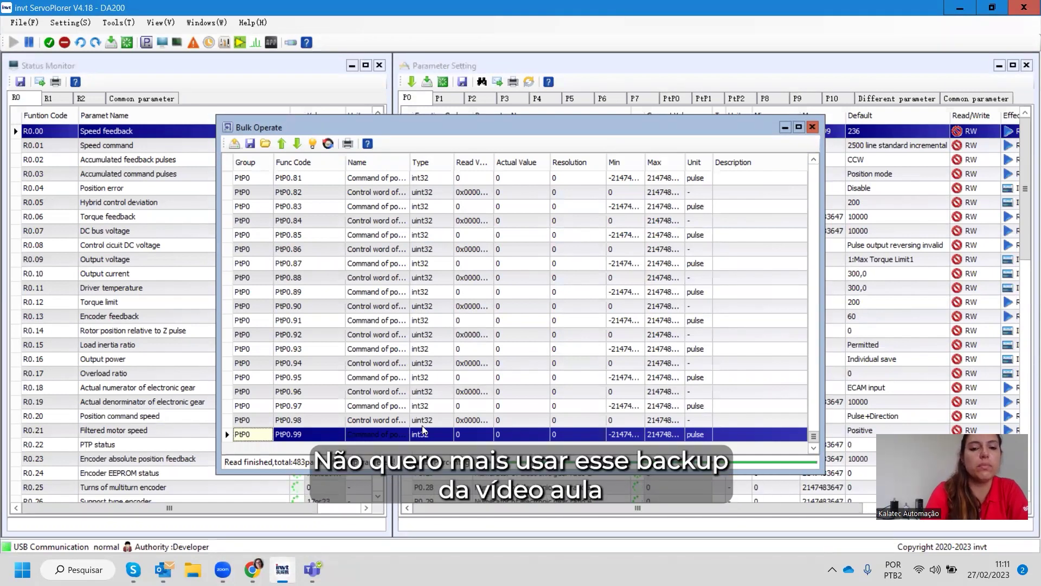
pyautogui.click(402, 369)
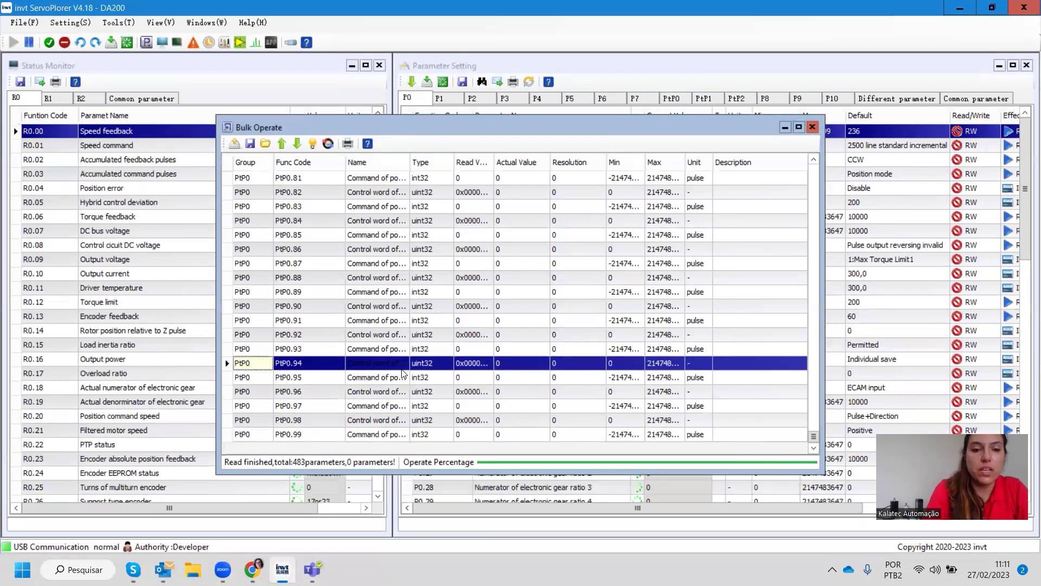
# Load the "Exemplo Overlap e insert off" file in send mode and open the parameter group selection for sending it.
pyautogui.click(235, 144)
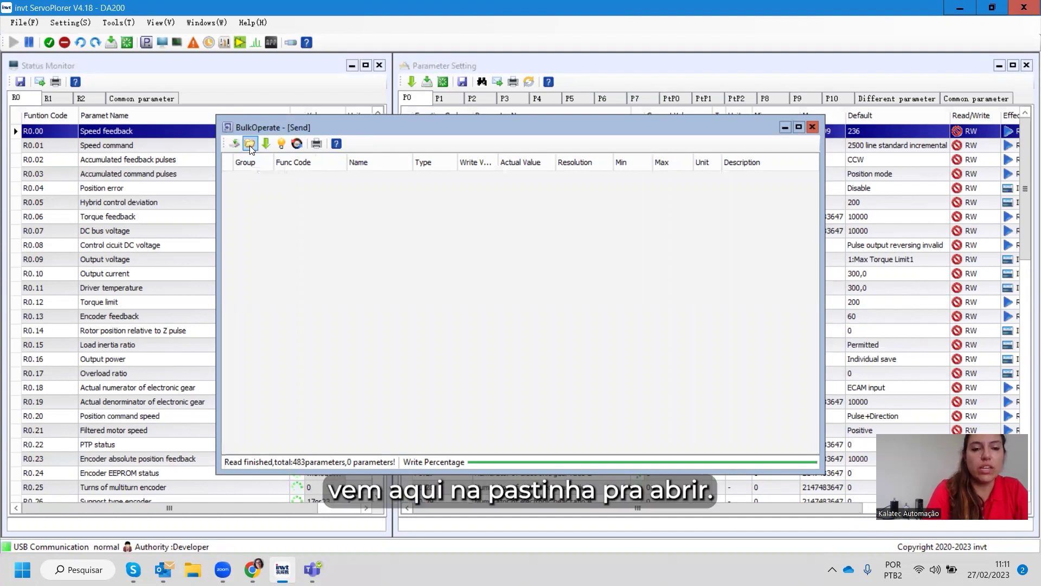
pyautogui.click(250, 145)
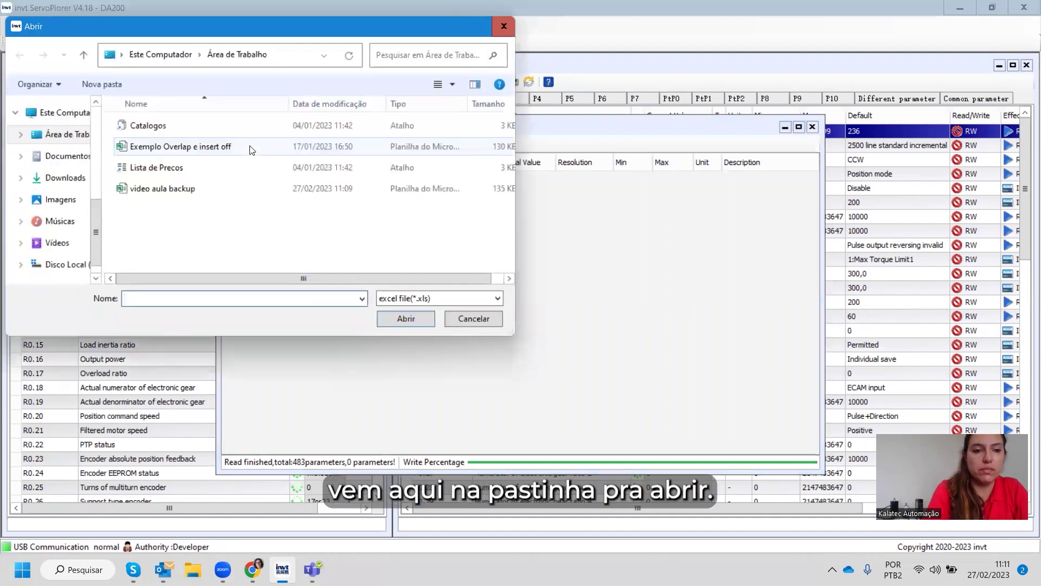
pyautogui.click(209, 148)
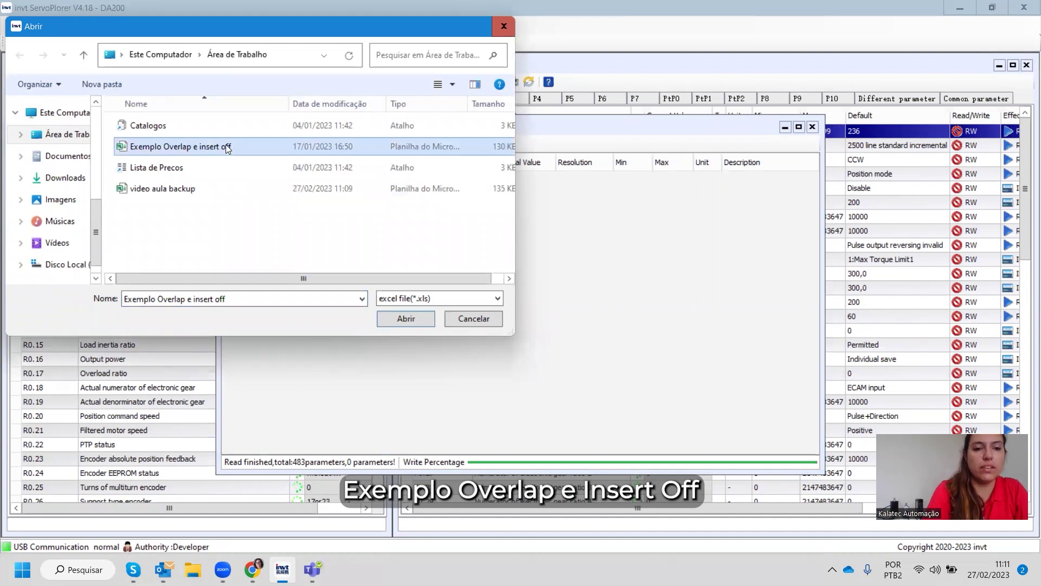
pyautogui.click(404, 318)
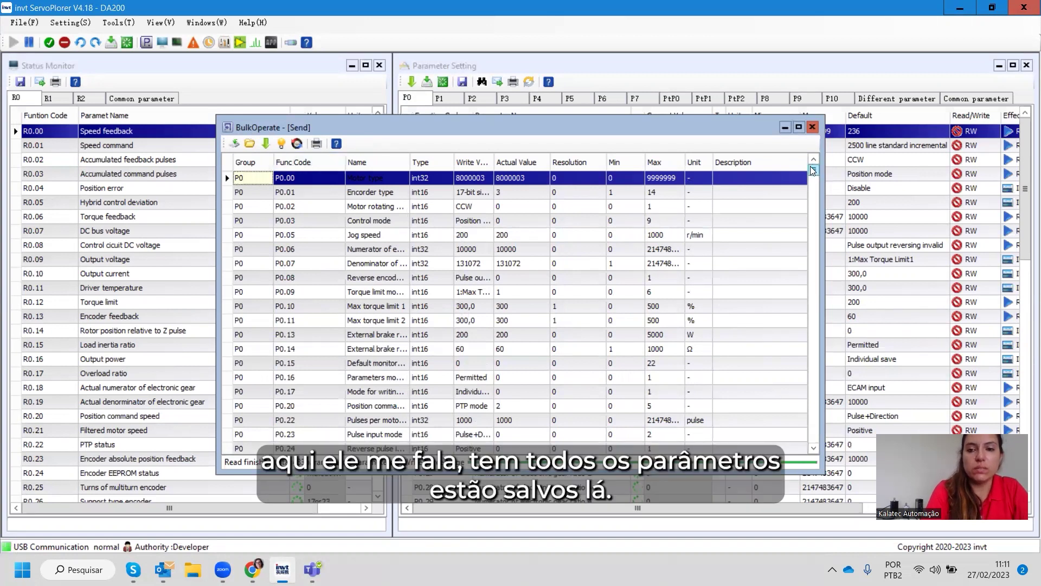
pyautogui.click(813, 183)
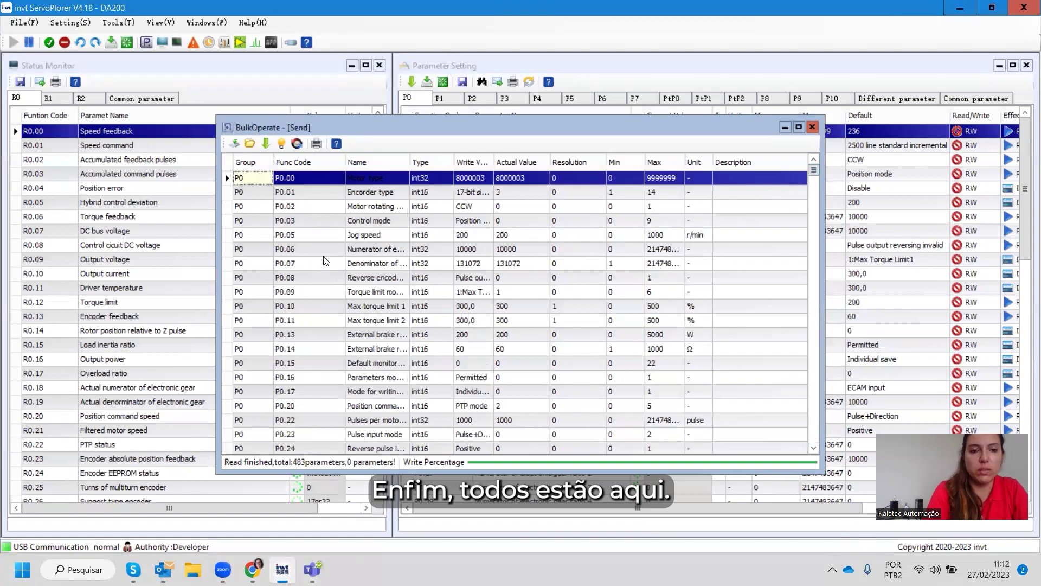
pyautogui.click(265, 144)
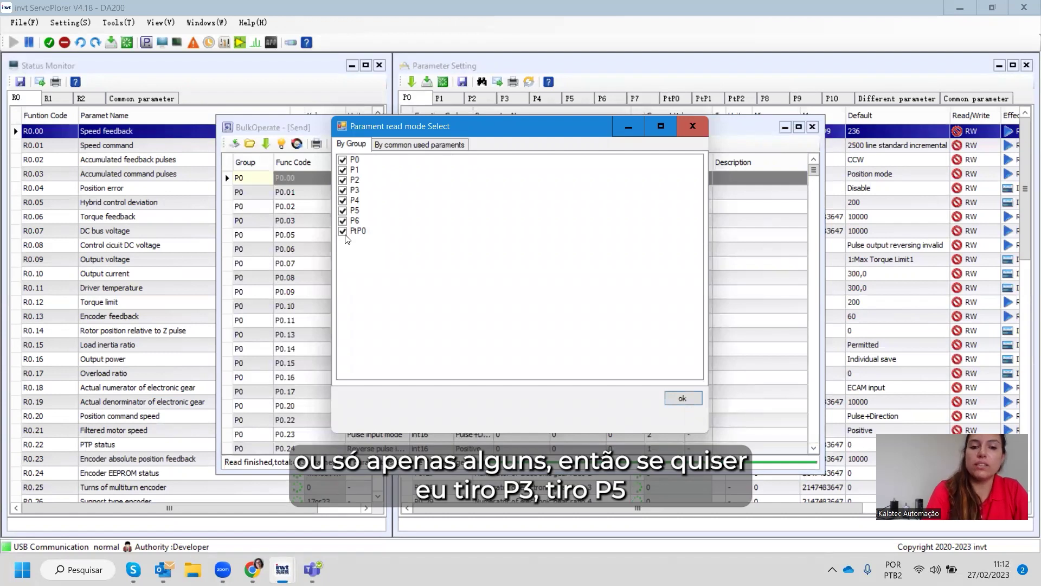
# Exclude parameter groups P3, P4 and P5 from the send selection and include them again.
pyautogui.click(342, 190)
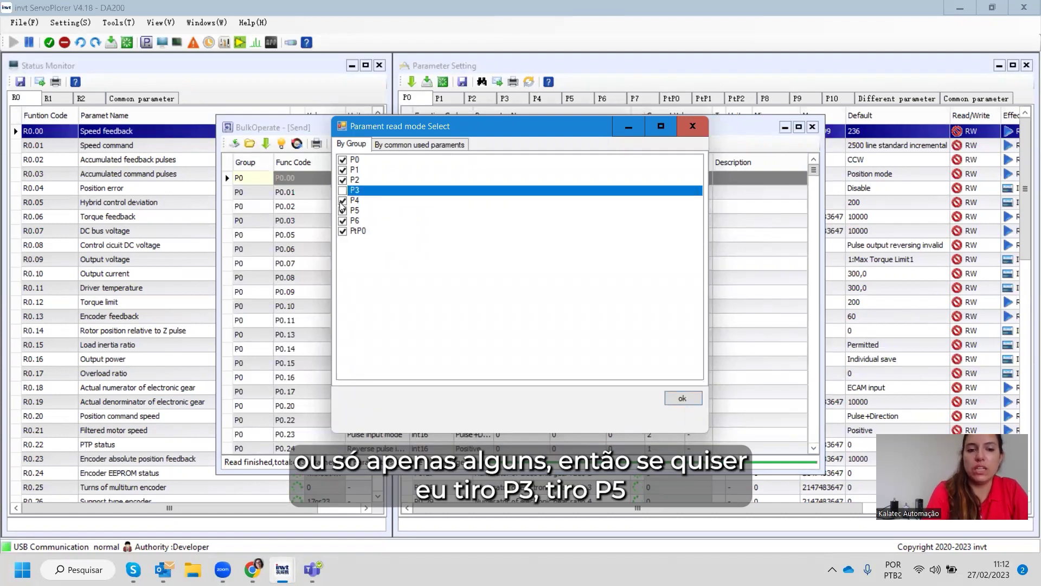
pyautogui.click(354, 200)
pyautogui.click(353, 201)
pyautogui.doubleClick(346, 211)
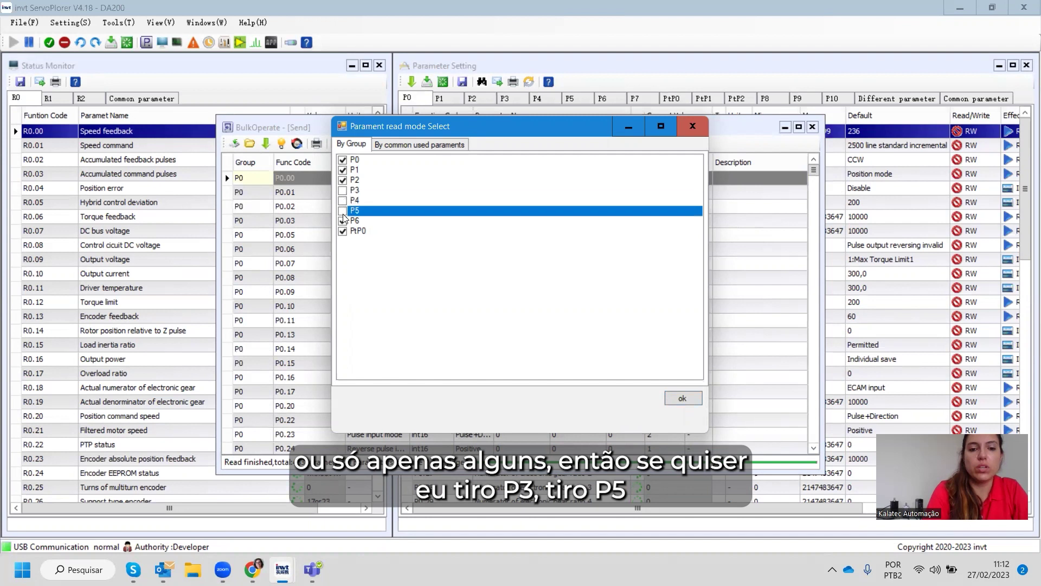
pyautogui.click(342, 191)
pyautogui.click(353, 201)
pyautogui.click(351, 211)
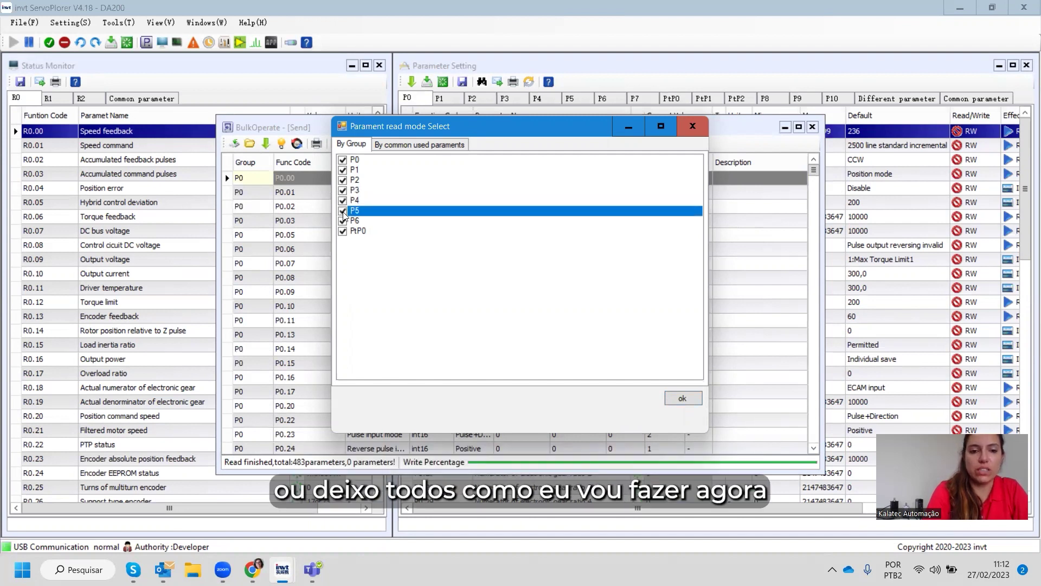
# Send all selected parameter groups to the drive, agree to save them in the driver, and dismiss the alarm information window.
pyautogui.click(679, 401)
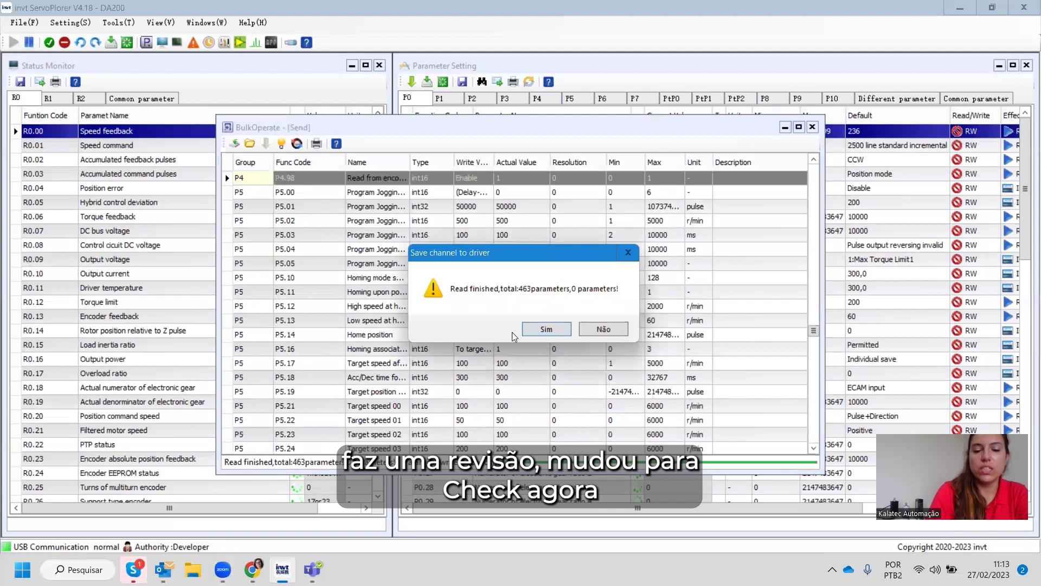
pyautogui.click(546, 329)
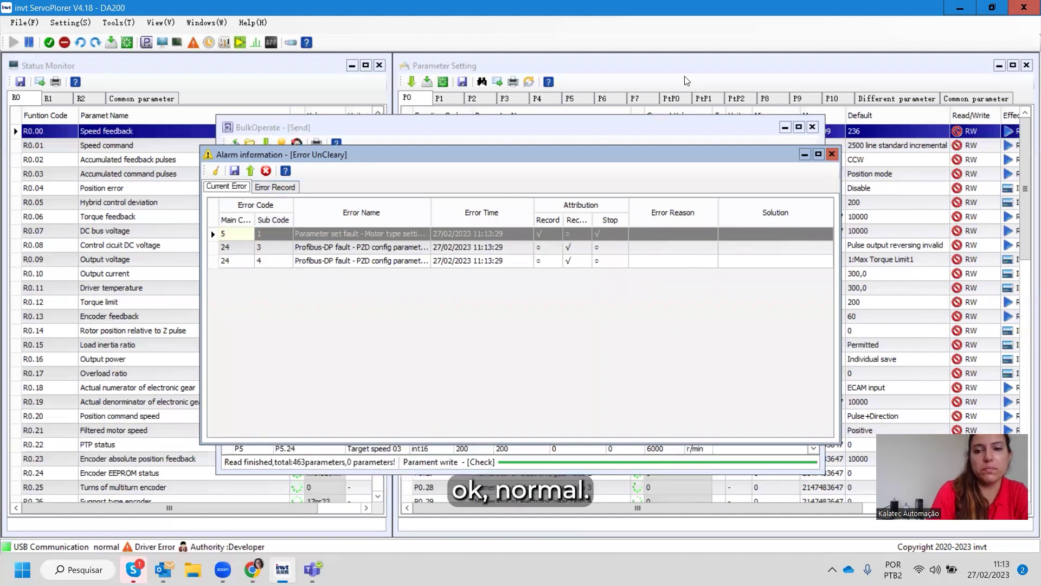
pyautogui.click(831, 154)
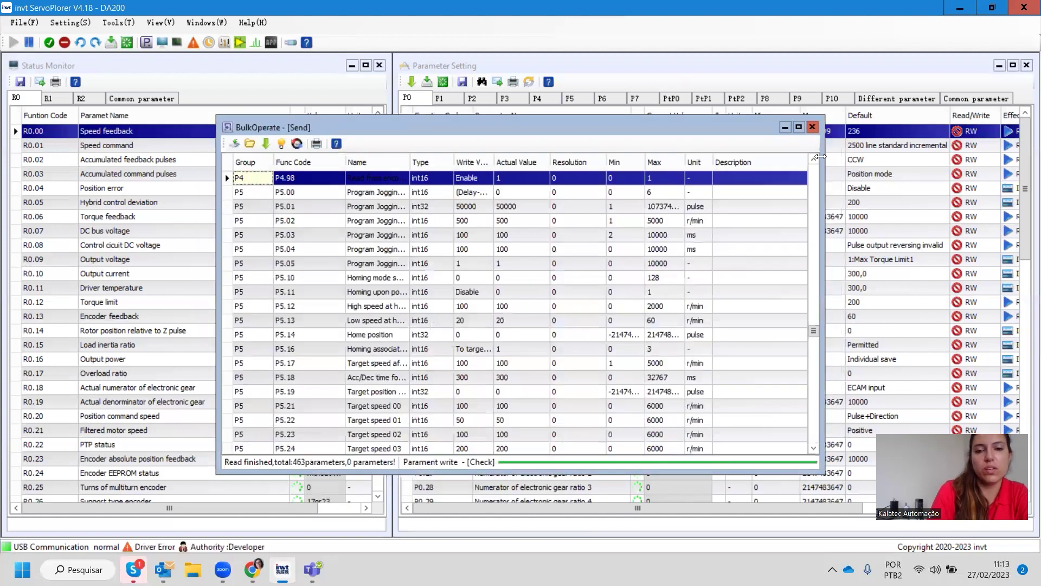
# Close the bulk operation window and display the PtP0 group in the parameter settings.
pyautogui.click(812, 128)
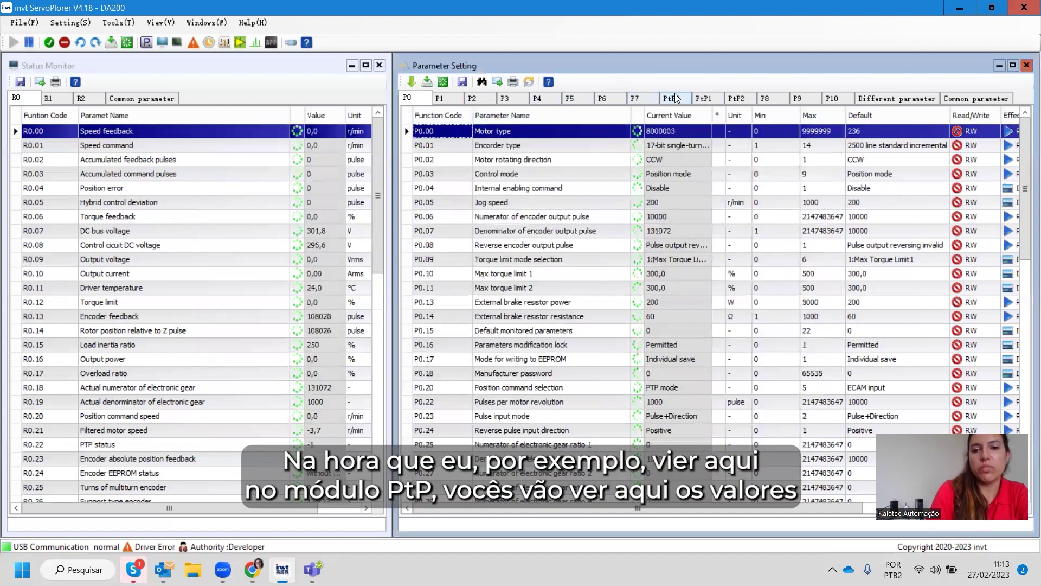
pyautogui.click(674, 98)
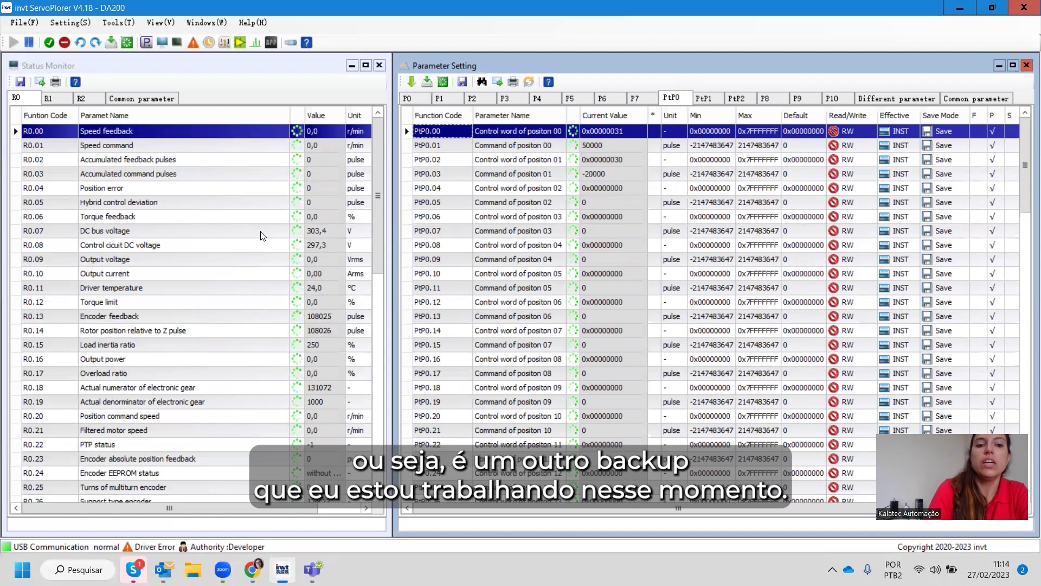
# Reopen the batch operation window, switch it from send to read mode, and close it.
pyautogui.click(127, 24)
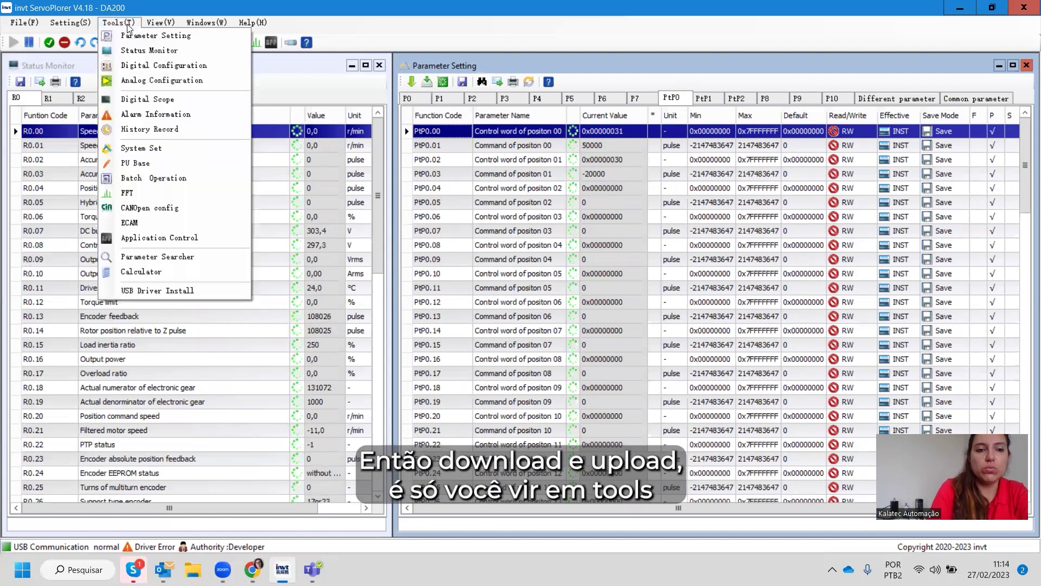
pyautogui.click(139, 179)
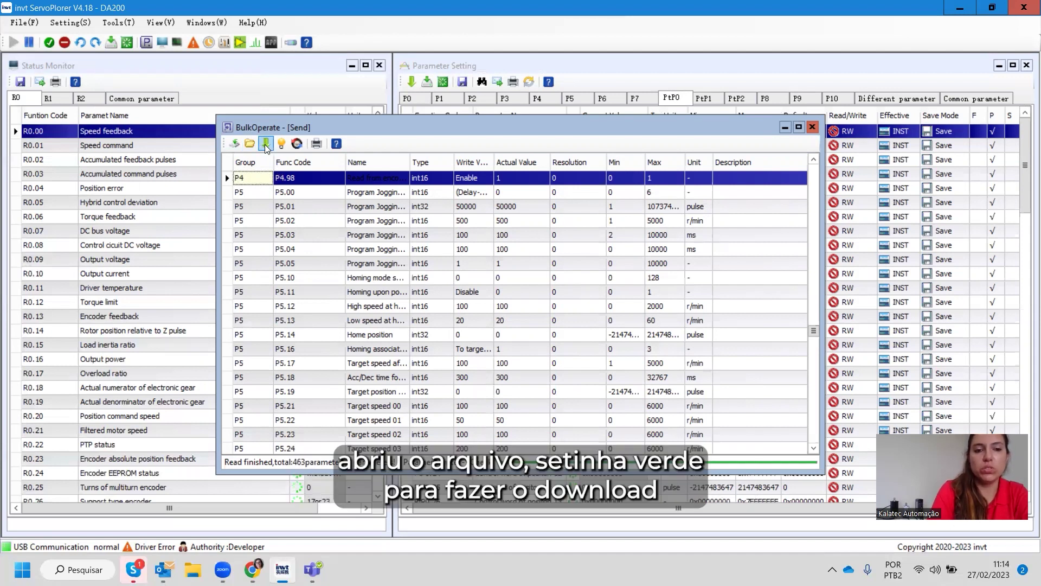
pyautogui.click(234, 143)
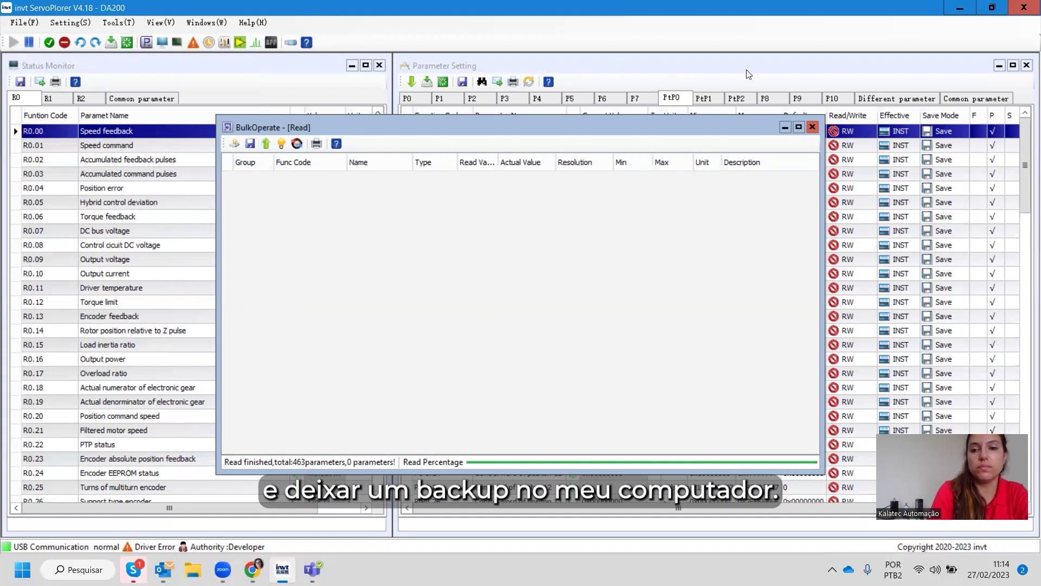
pyautogui.click(812, 127)
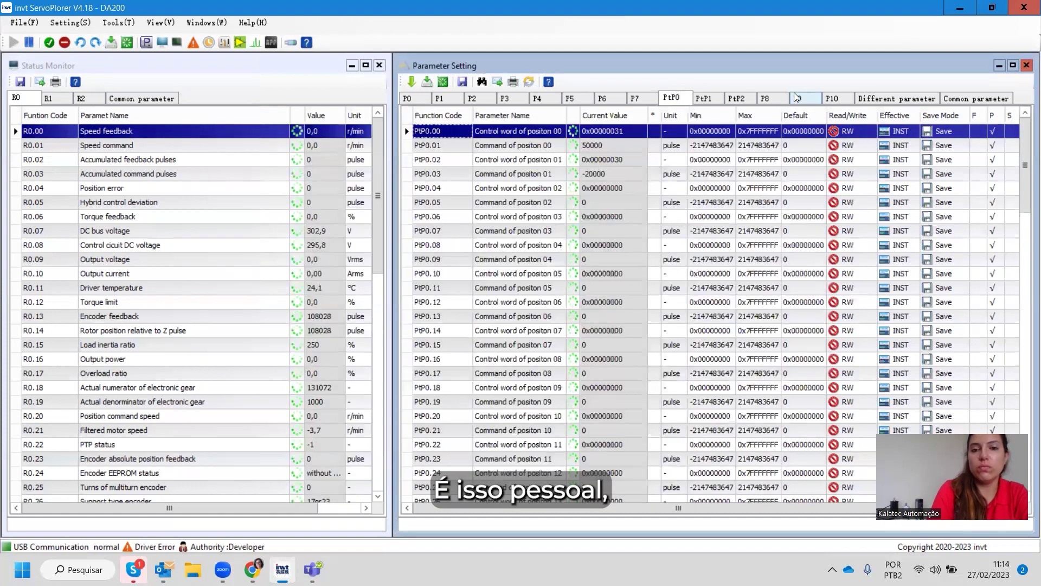